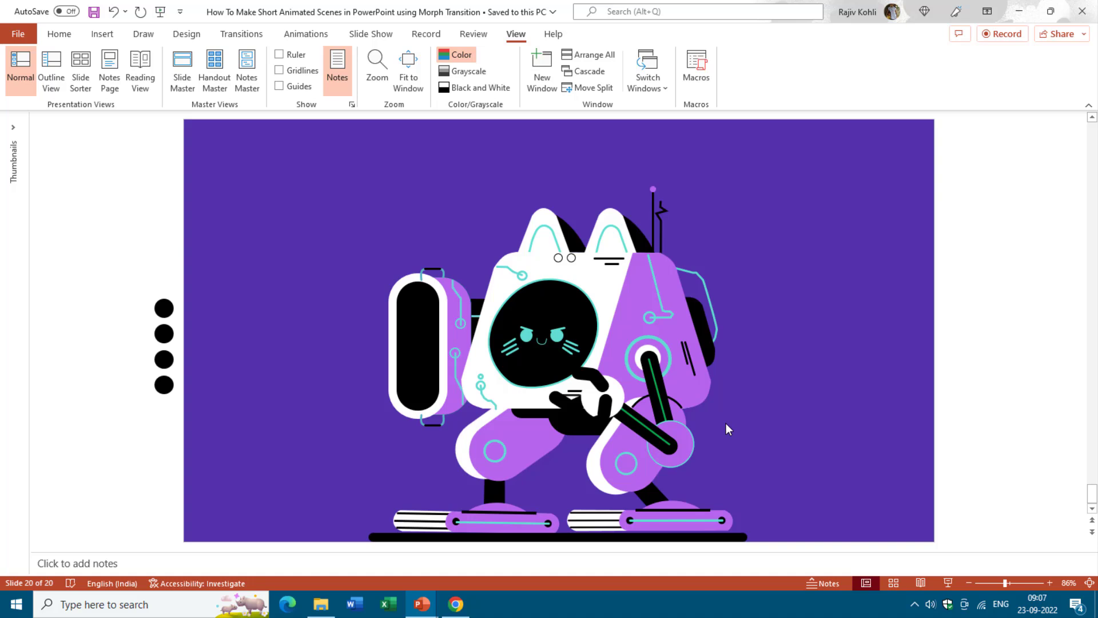
# Switch to the Chrome window playing the animated RoboCat pen on CodePen
pyautogui.click(455, 604)
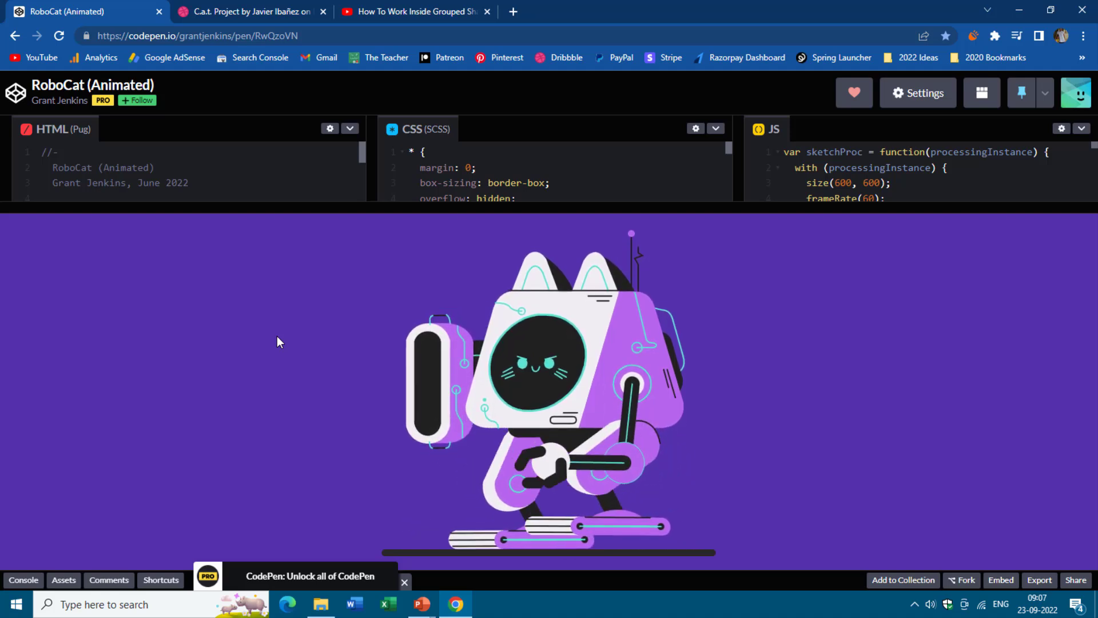
# Enlarge the CodePen code panes, view the Dribbble C.a.t. Project shot, then return to PowerPoint
pyautogui.moveTo(223, 213); pyautogui.dragTo(217, 261)
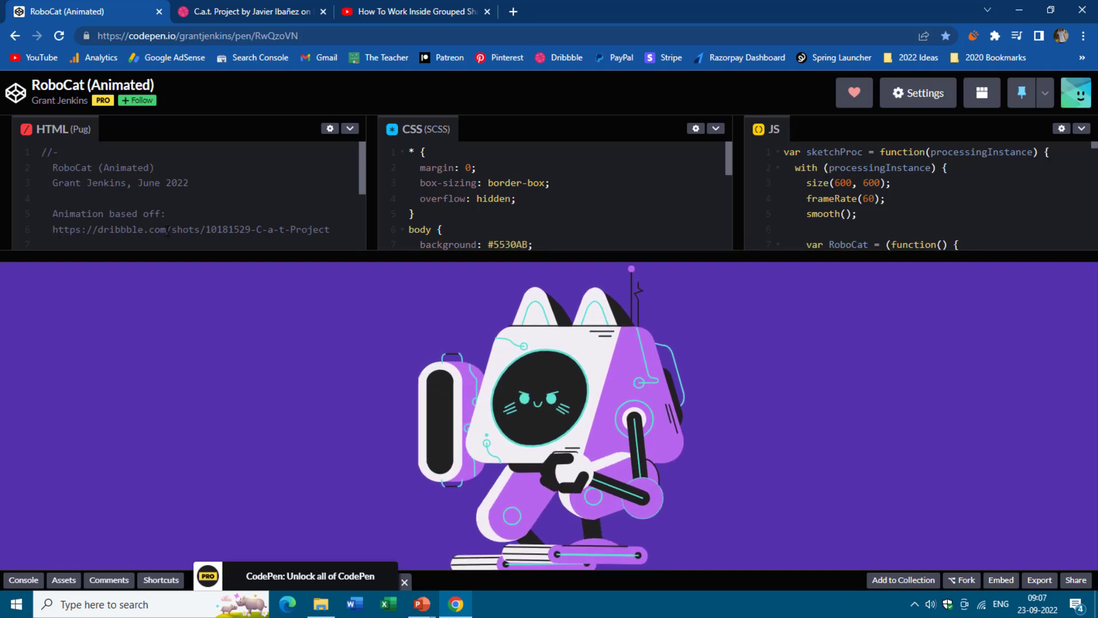
pyautogui.hotkey('ctrl', 'Tab')
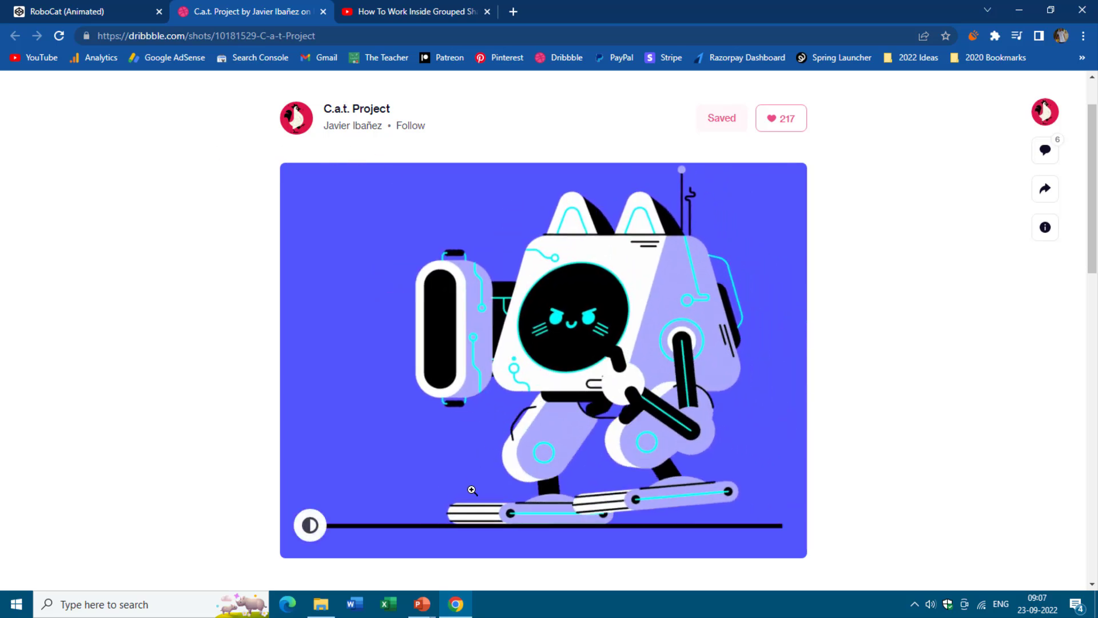
pyautogui.moveTo(422, 604)
pyautogui.click(500, 558)
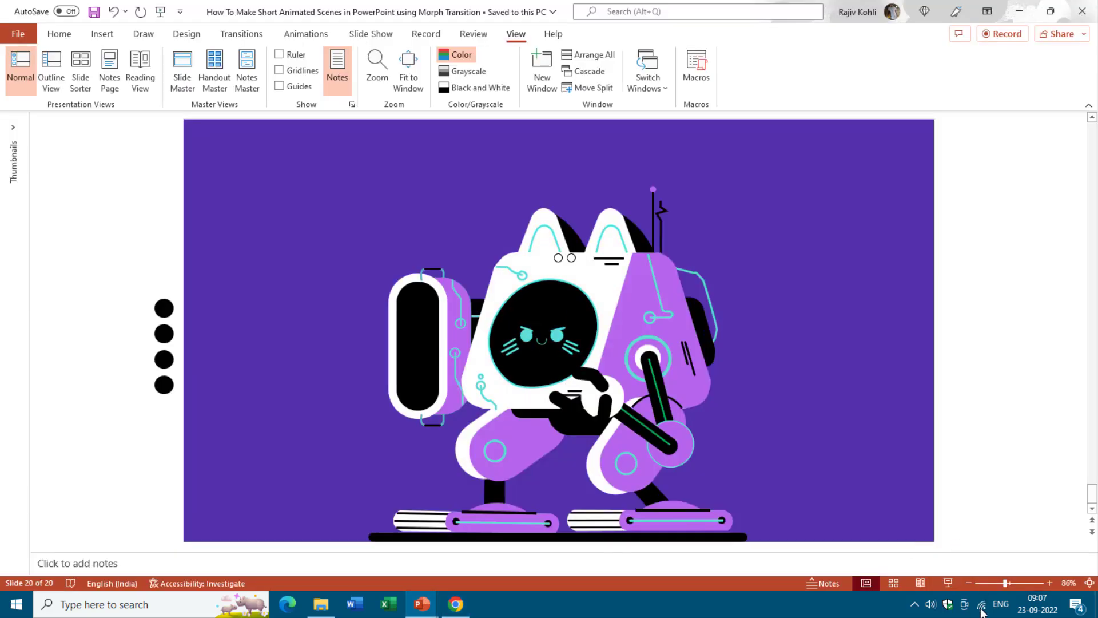
# Play the robot-cat deck as a slideshow, then switch to its black-outline copy
pyautogui.click(948, 582)
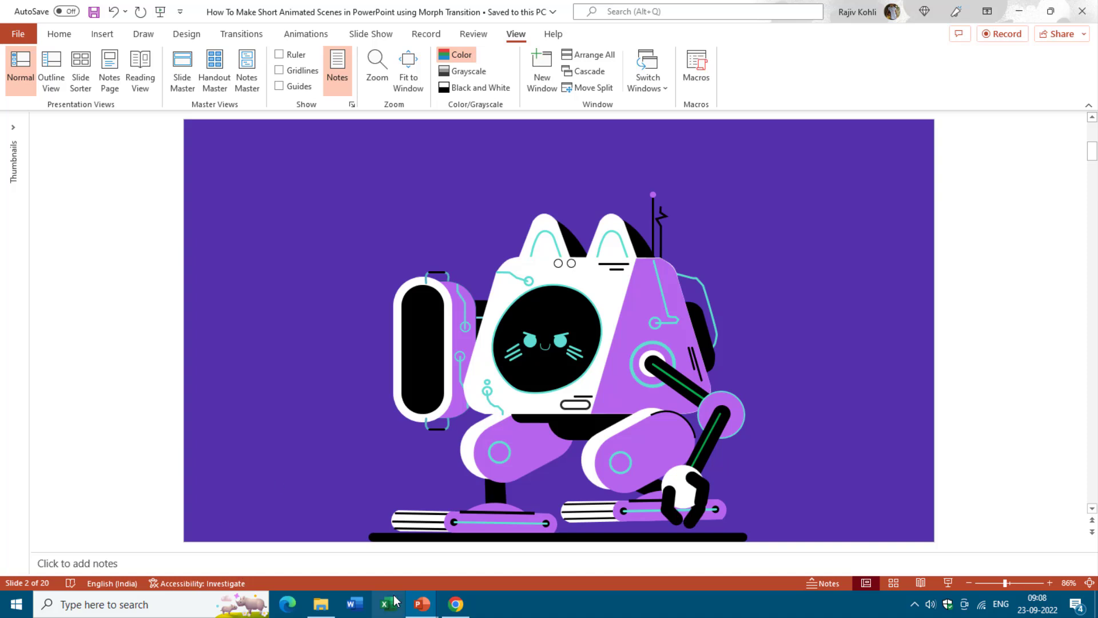
pyautogui.moveTo(422, 604)
pyautogui.click(342, 545)
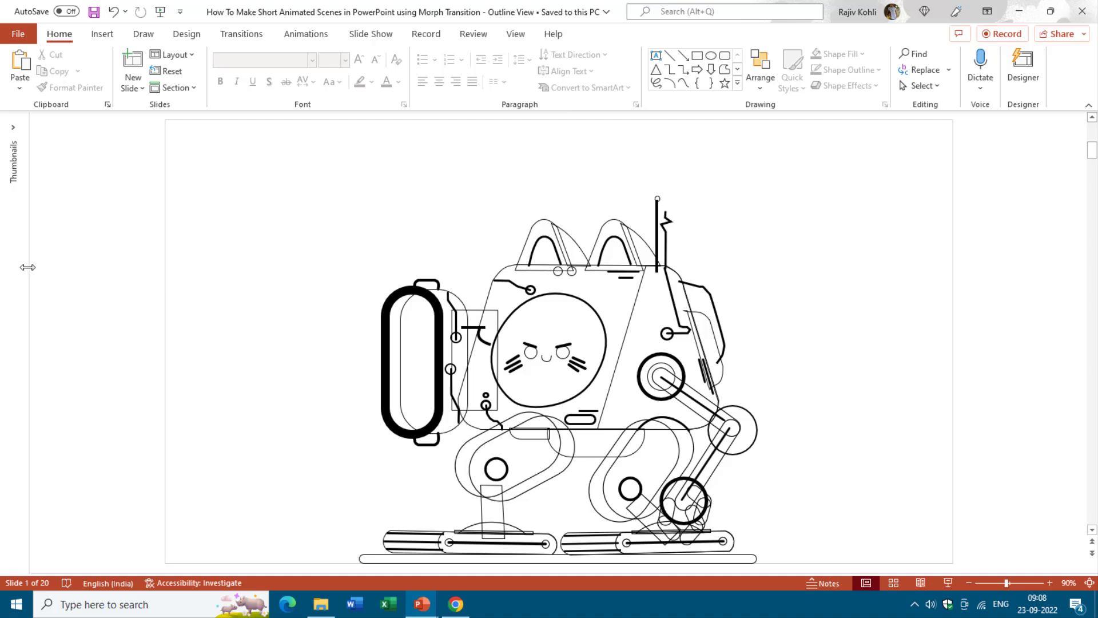
# Scroll the outline copy's thumbnails down to slide 20, then return to the full-colour deck
pyautogui.moveTo(31, 267); pyautogui.dragTo(122, 269)
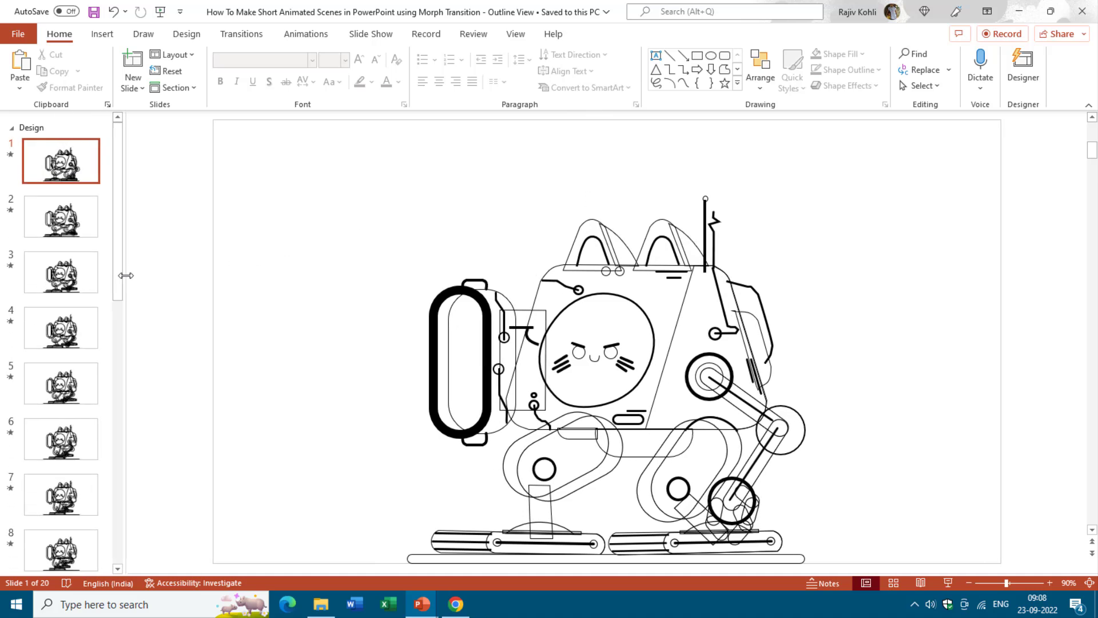
pyautogui.moveTo(113, 219); pyautogui.dragTo(102, 510)
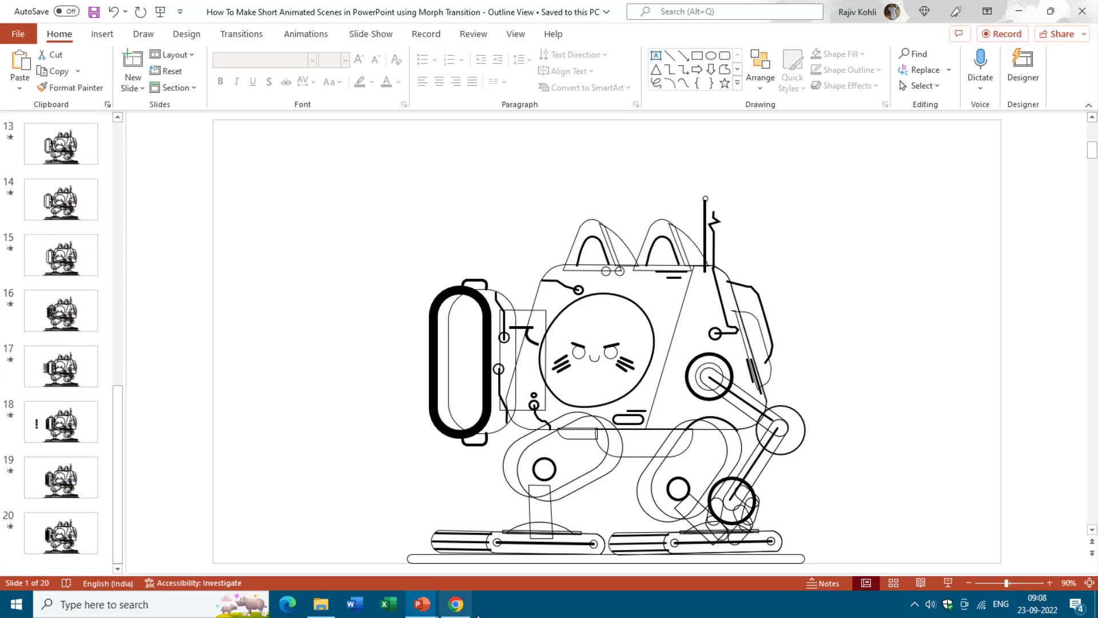
pyautogui.moveTo(416, 604)
pyautogui.click(507, 553)
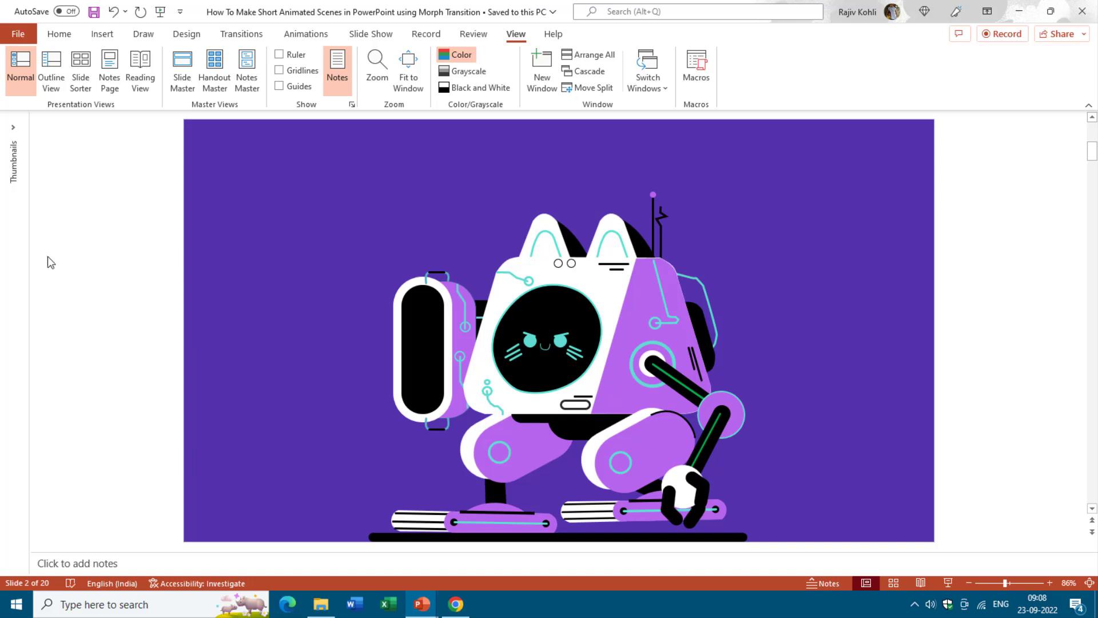
# Show slide 1's BG 2 and BG 1 effects in the Animation Pane, then view slide 2
pyautogui.moveTo(27, 252); pyautogui.dragTo(96, 252)
pyautogui.moveTo(92, 143)
pyautogui.mouseDown()
pyautogui.moveTo(78, 390)
pyautogui.moveTo(90, 161)
pyautogui.mouseUp()
pyautogui.click(61, 158)
pyautogui.click(307, 33)
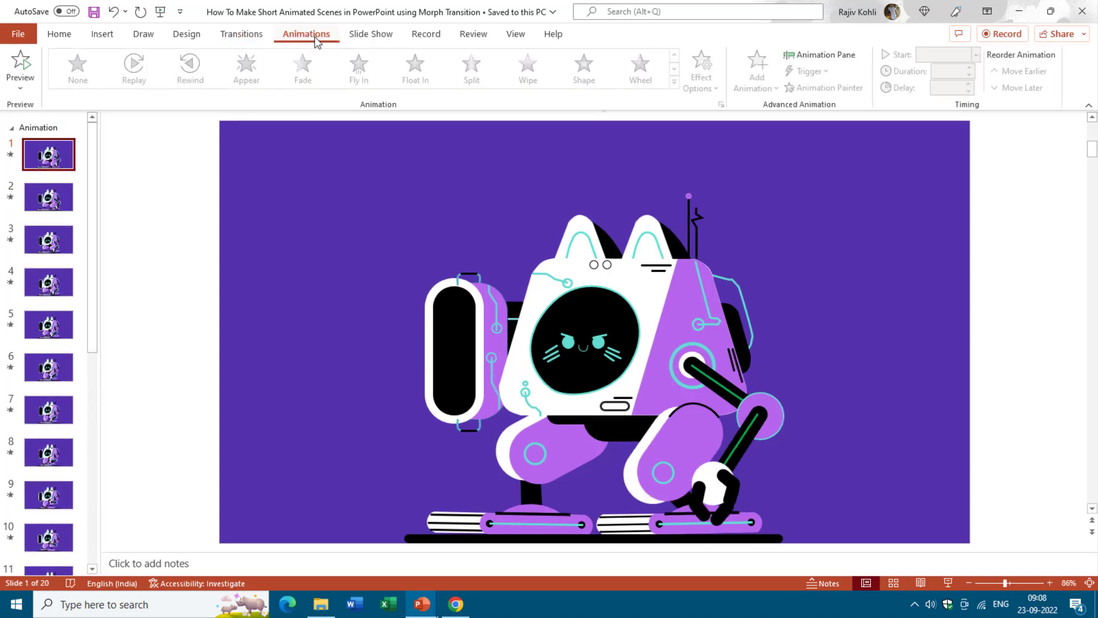
pyautogui.click(835, 57)
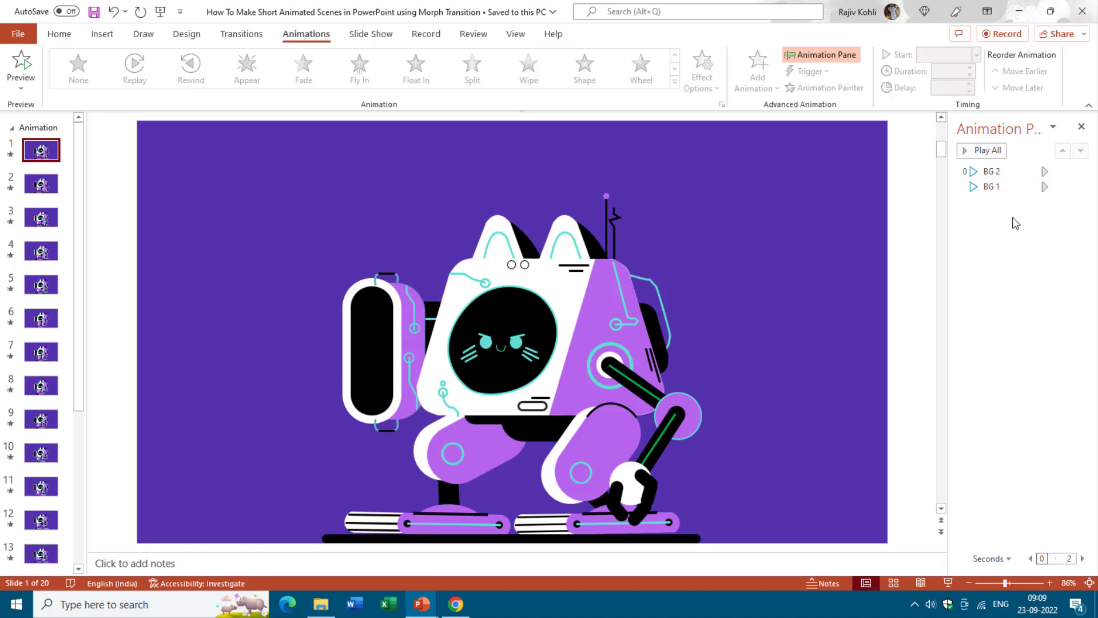
pyautogui.click(52, 189)
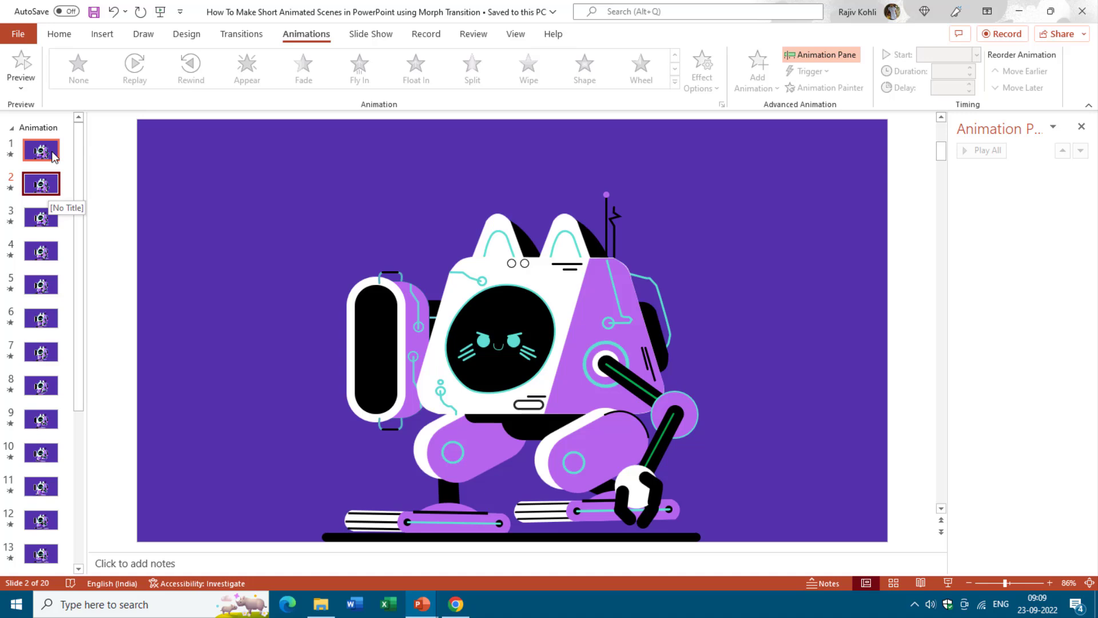
# Inspect the Morph transition on slides 2 to 4, checking the 00.01 duration value
pyautogui.click(240, 35)
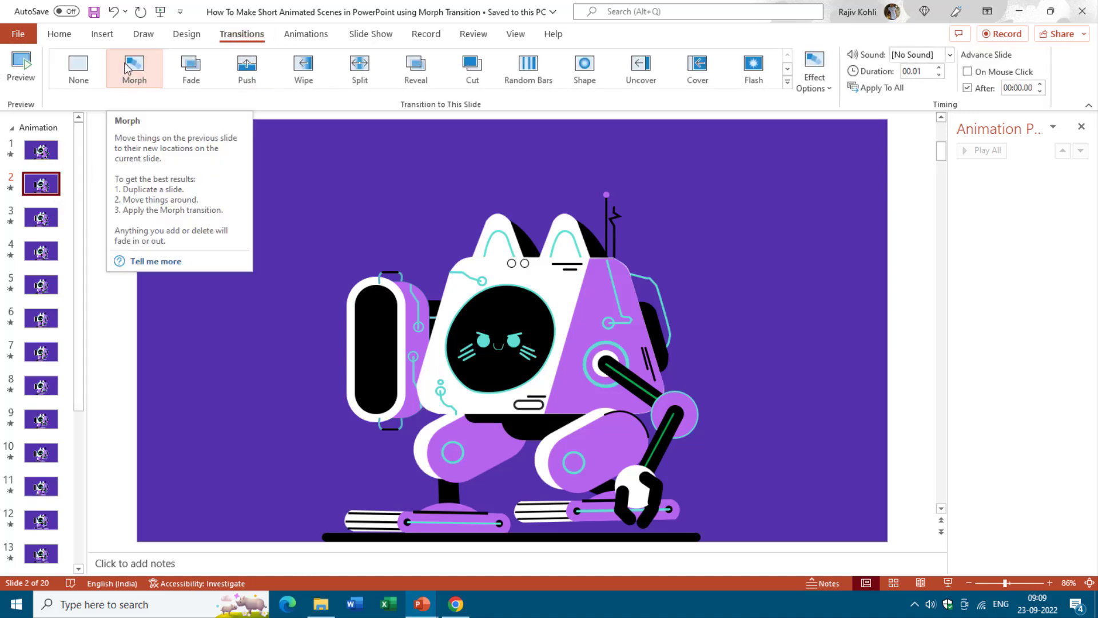
pyautogui.click(50, 225)
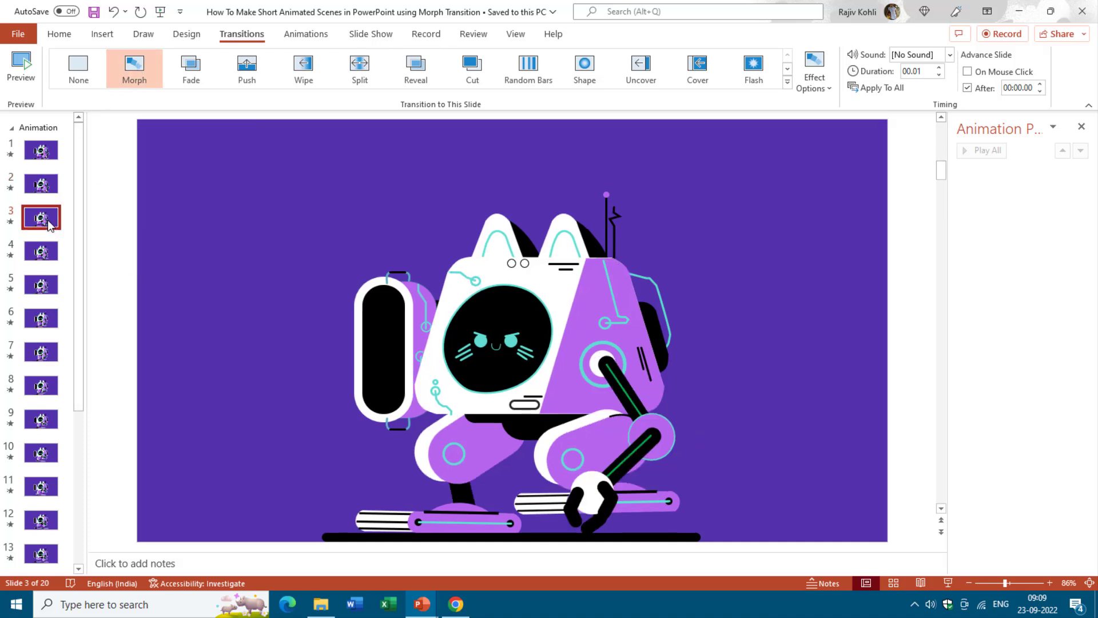
pyautogui.click(43, 259)
pyautogui.click(925, 69)
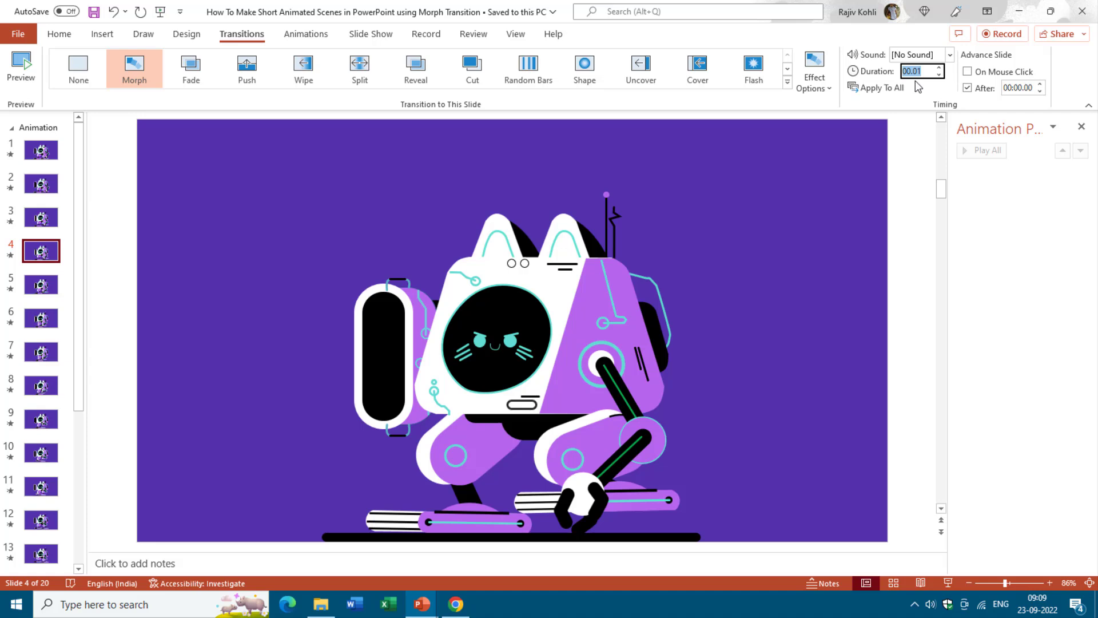
pyautogui.click(929, 72)
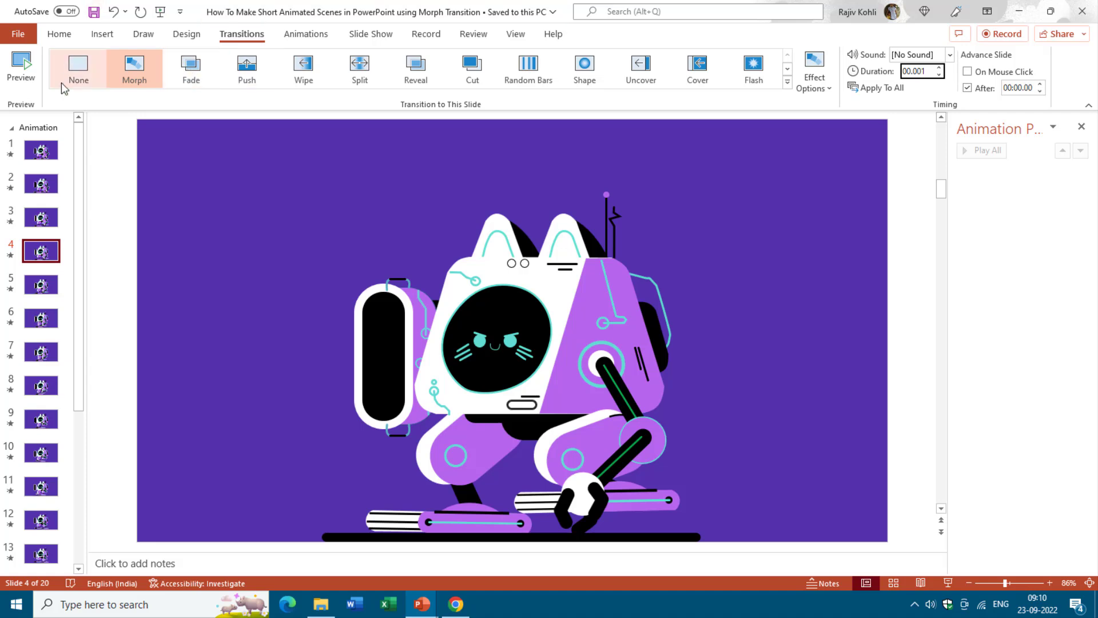
# Revisit slide 1's BG 2 and BG 1 animations, then select slide 2
pyautogui.moveTo(79, 140); pyautogui.dragTo(396, 218)
pyautogui.click(57, 149)
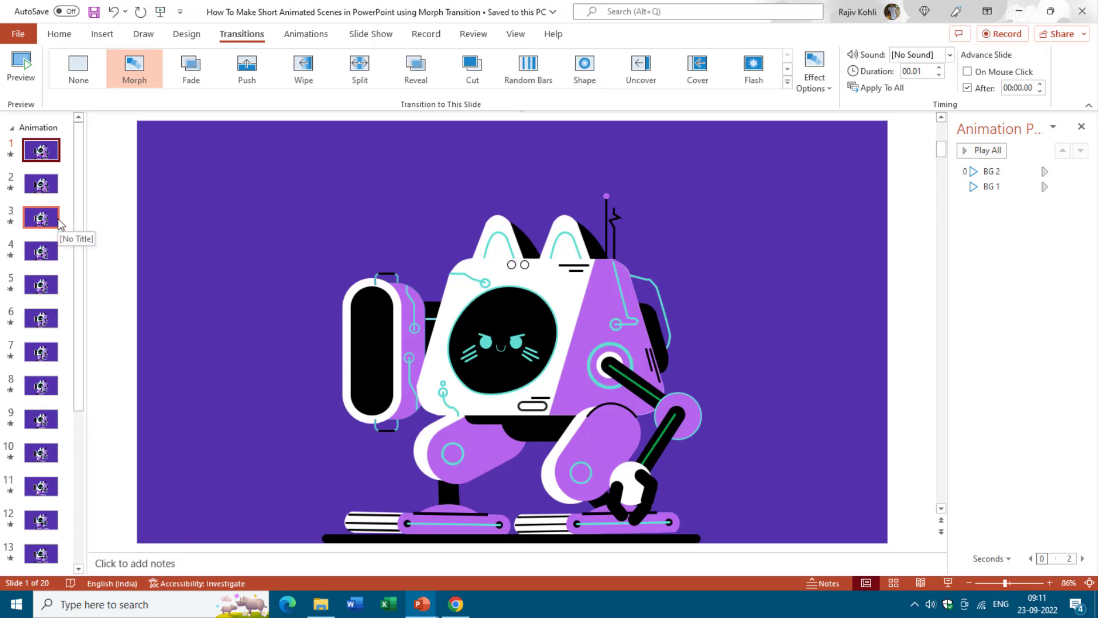
pyautogui.moveTo(80, 201); pyautogui.dragTo(86, 177)
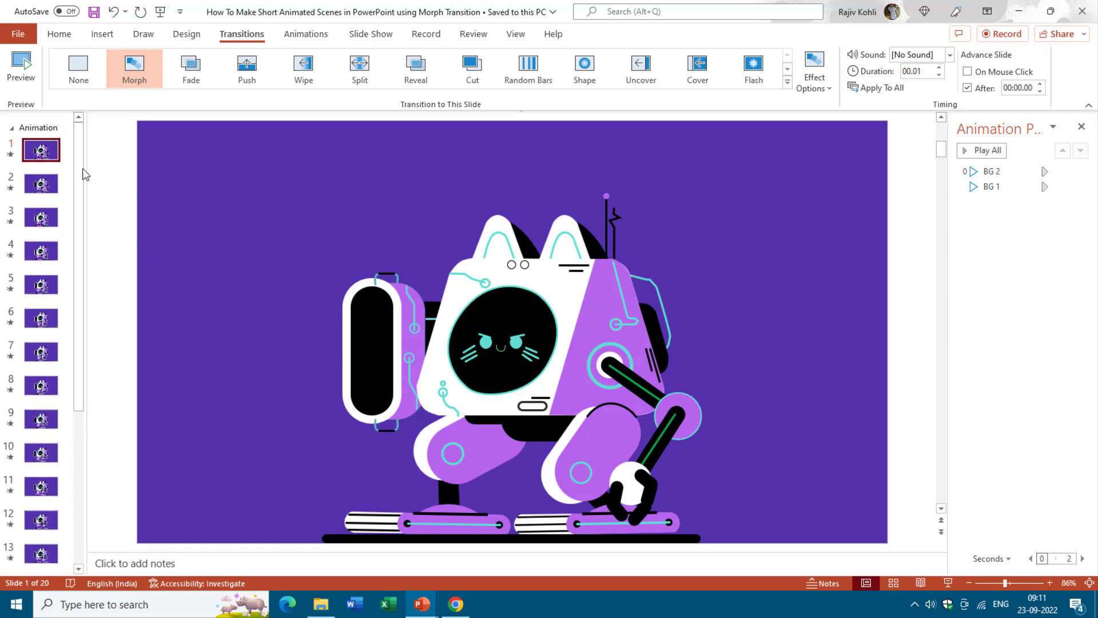
pyautogui.click(49, 187)
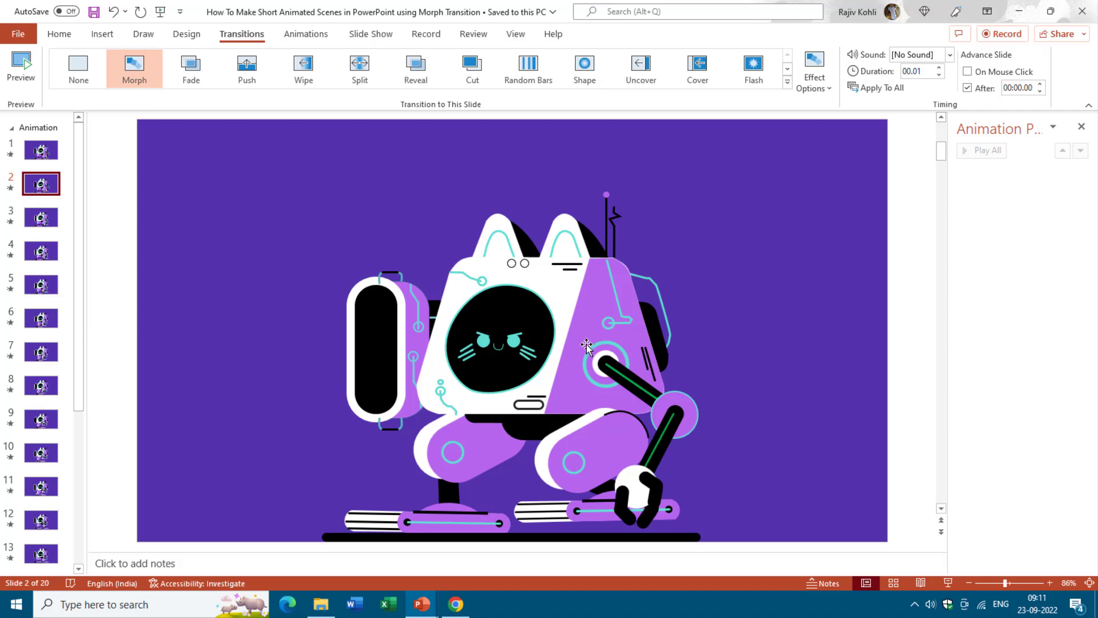
# Step through the RoboCat frames from slide 3 with the arrow keys, stopping on slide 15
pyautogui.click(42, 224)
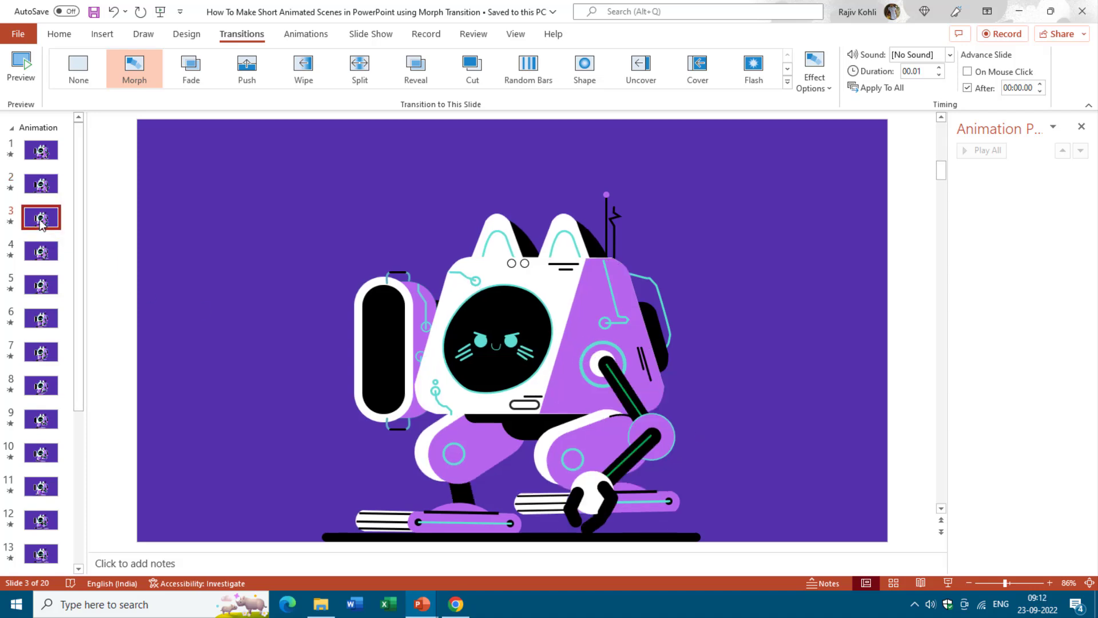
pyautogui.press('Down')
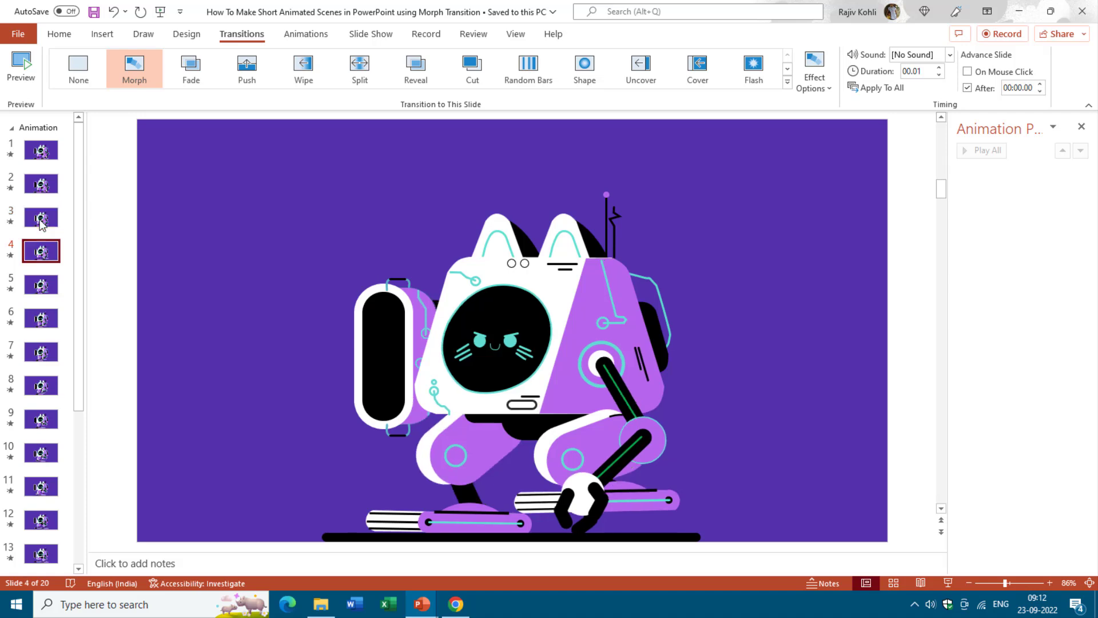
pyautogui.press('Up')
pyautogui.press('Up')
pyautogui.press('Up')
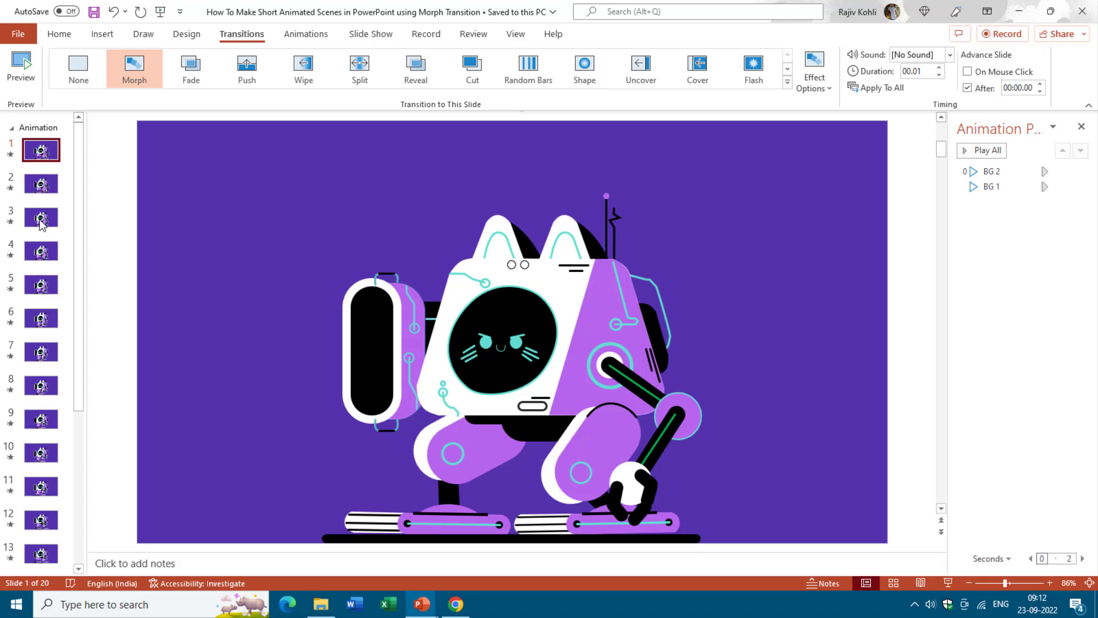
pyautogui.press('Down')
pyautogui.press('Down')
pyautogui.press('Down')
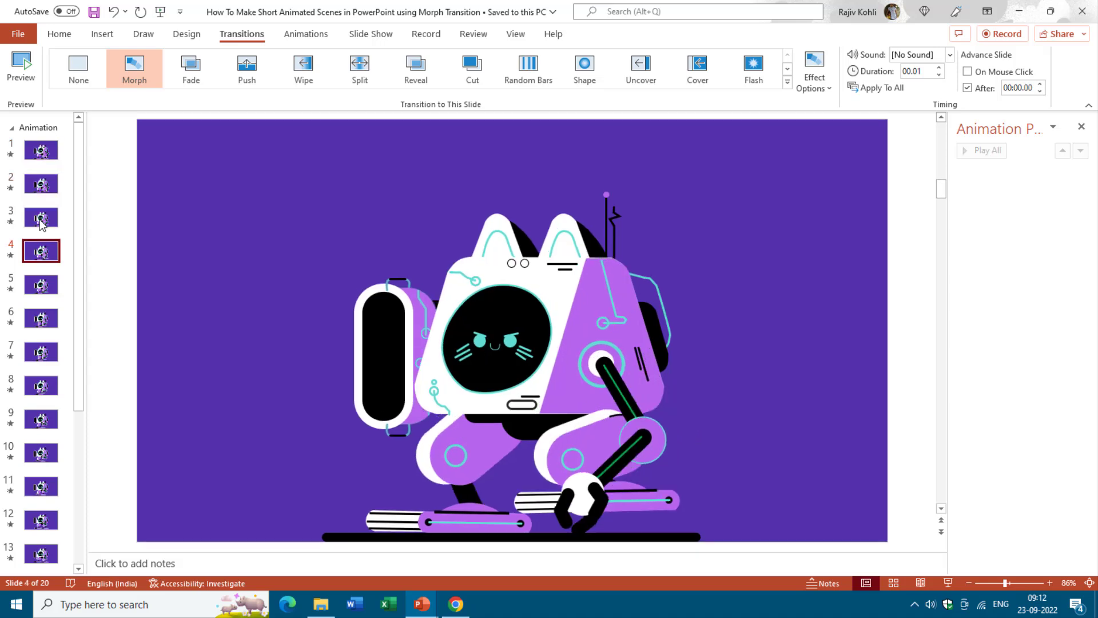
pyautogui.press('Up')
pyautogui.press('Up')
pyautogui.press('Up')
pyautogui.press('Down')
pyautogui.press('Down')
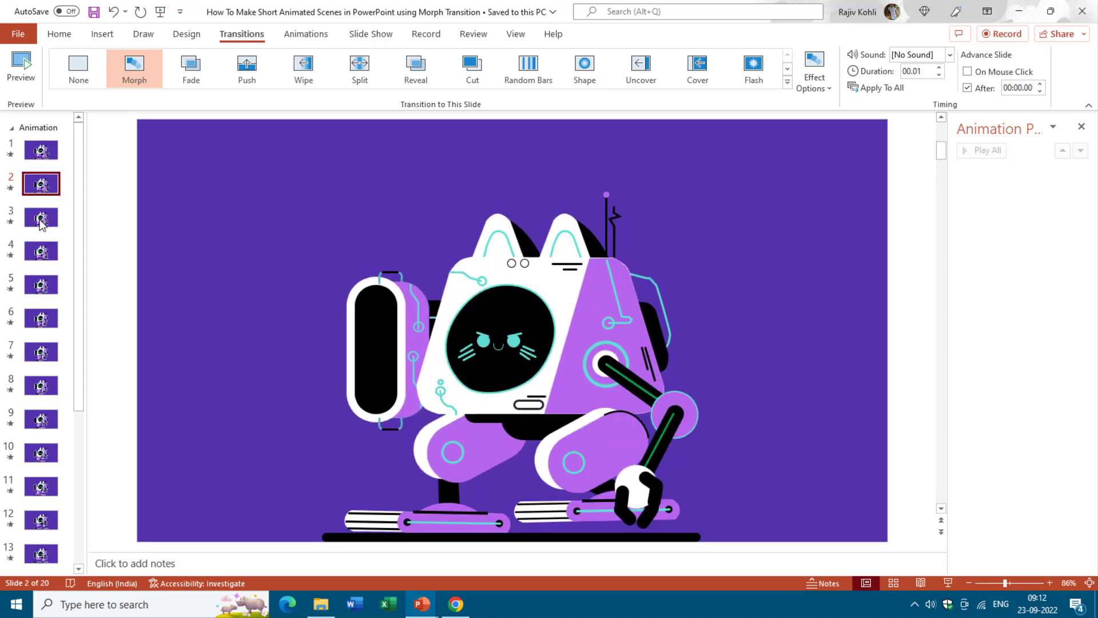
pyautogui.press('Down')
pyautogui.press('Down')
pyautogui.press('Down')
pyautogui.press('Down')
pyautogui.press('Down')
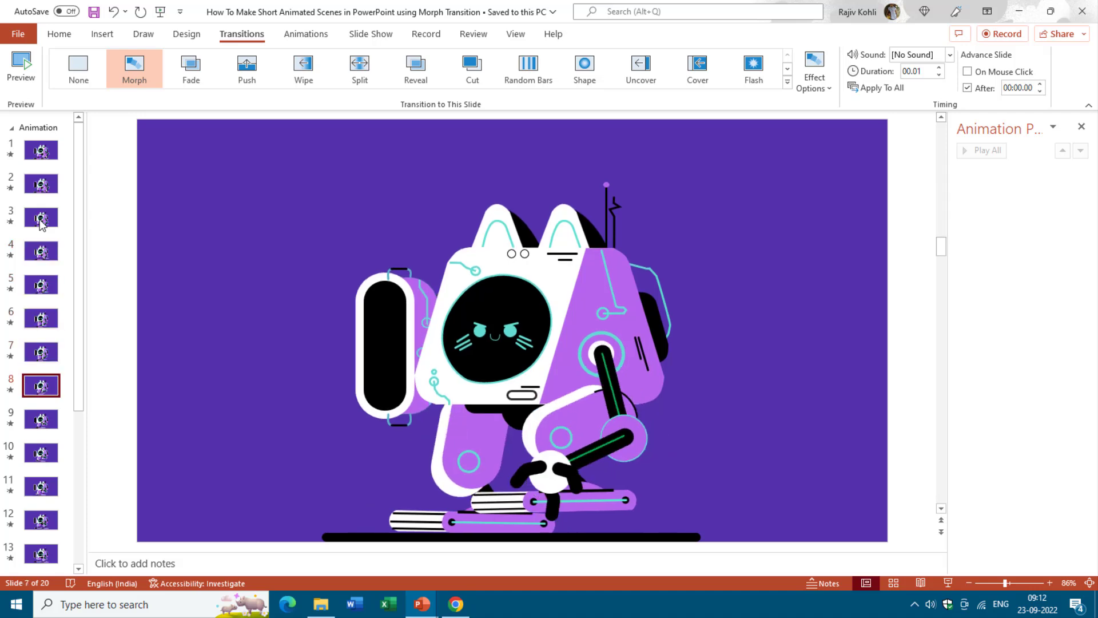
pyautogui.press('Down')
pyautogui.press('Down')
pyautogui.press('Down')
pyautogui.press('Down')
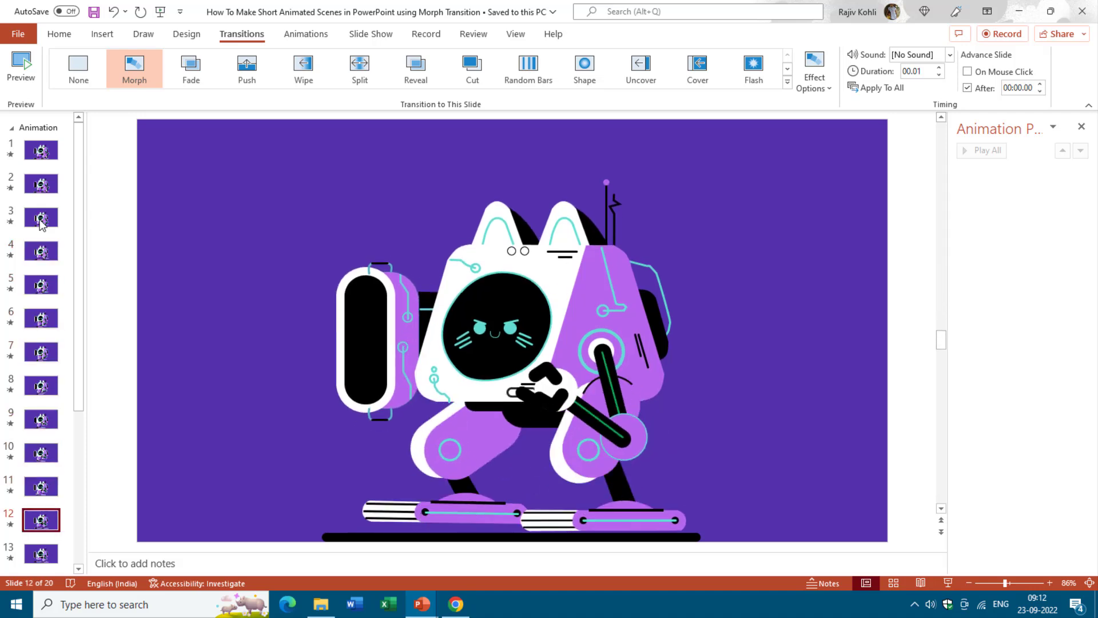
pyautogui.press('Down')
pyautogui.press('Down')
pyautogui.press('Down')
pyautogui.press('Down')
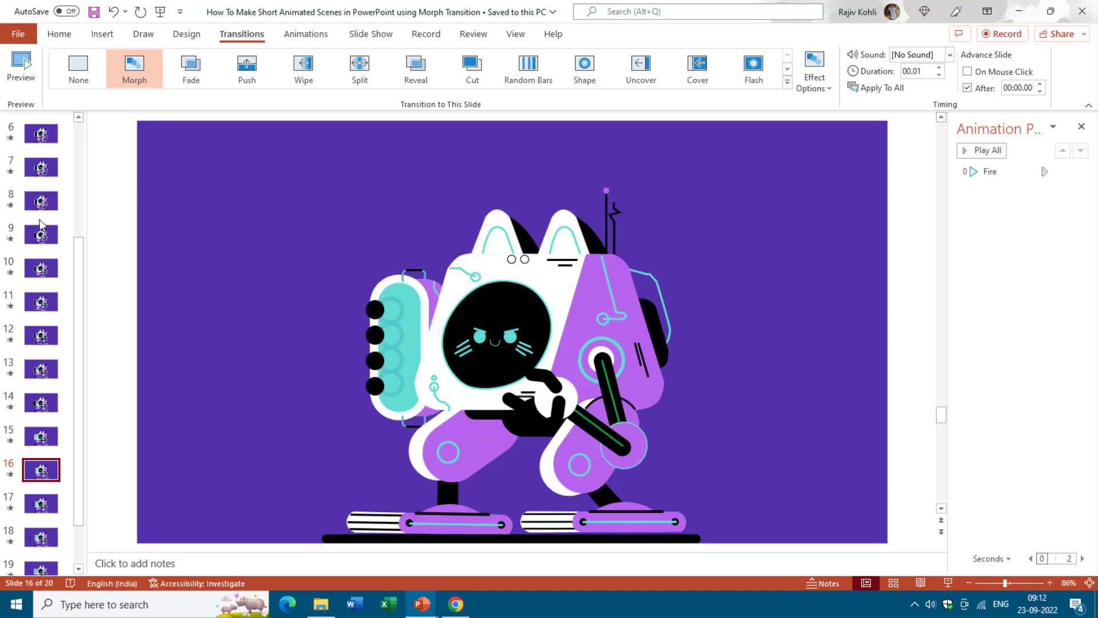
pyautogui.press('Up')
pyautogui.press('Up')
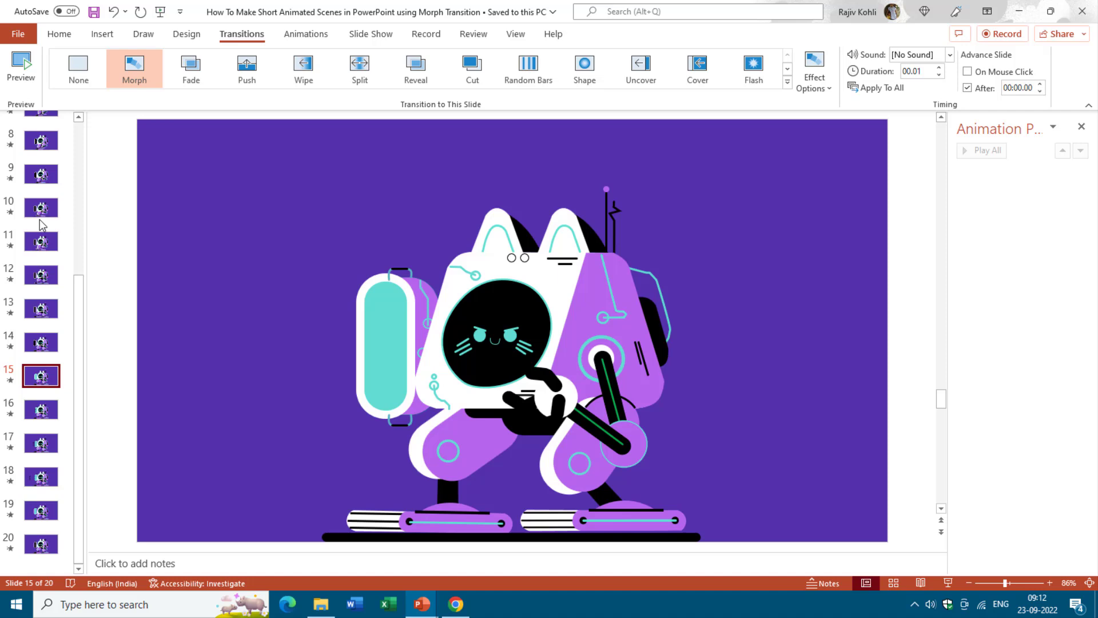
# Select all 20 slides and set their transition to None
pyautogui.moveTo(78, 289); pyautogui.dragTo(48, 143)
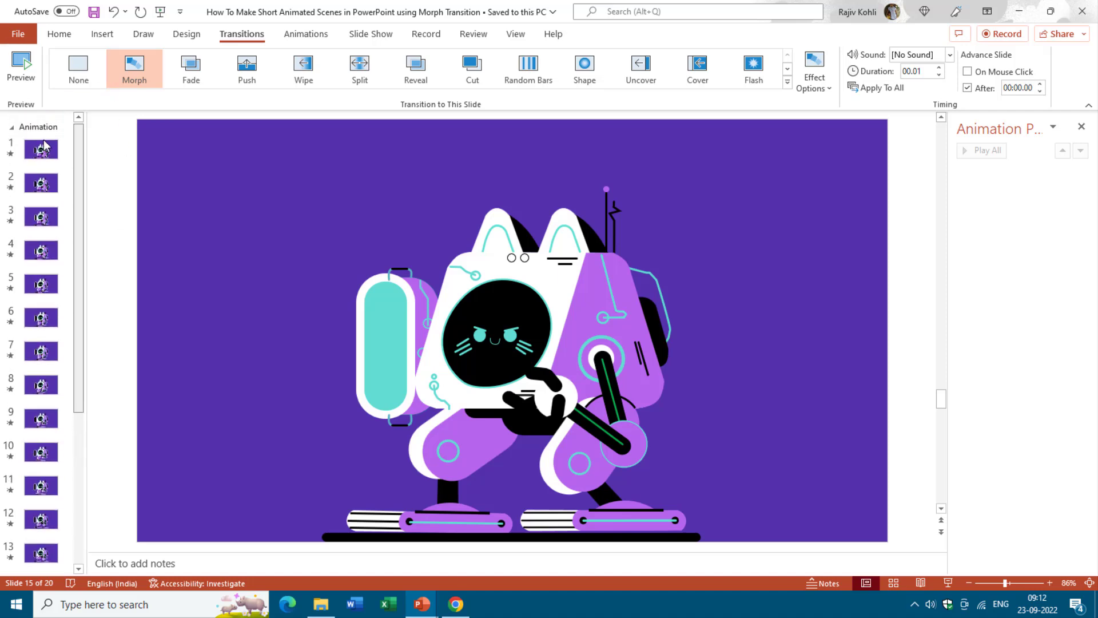
pyautogui.click(49, 143)
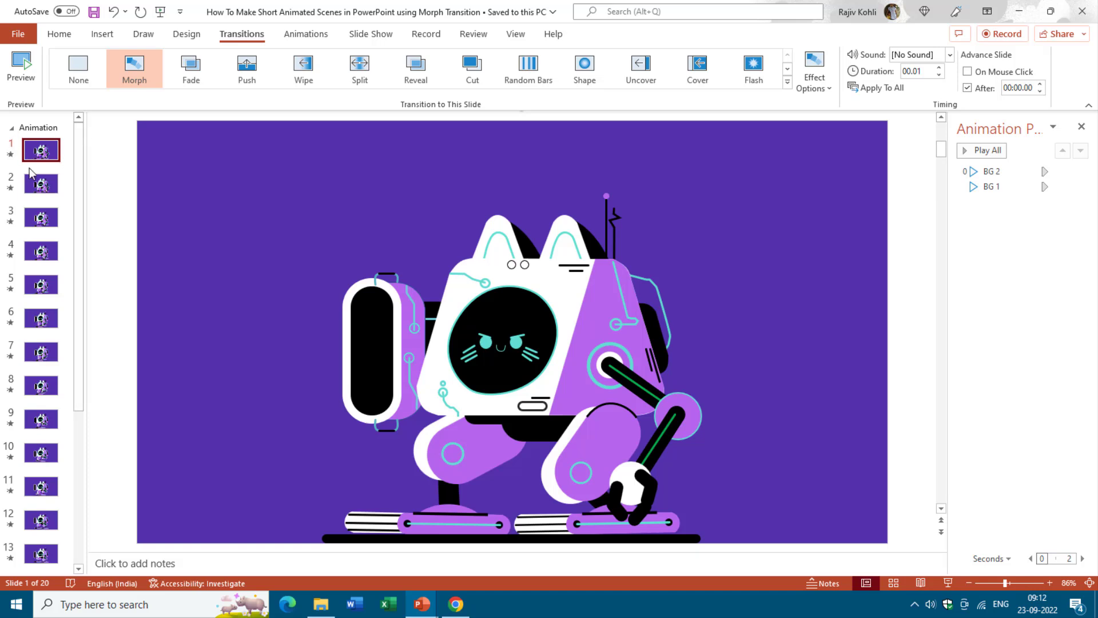
pyautogui.moveTo(80, 155); pyautogui.dragTo(87, 450)
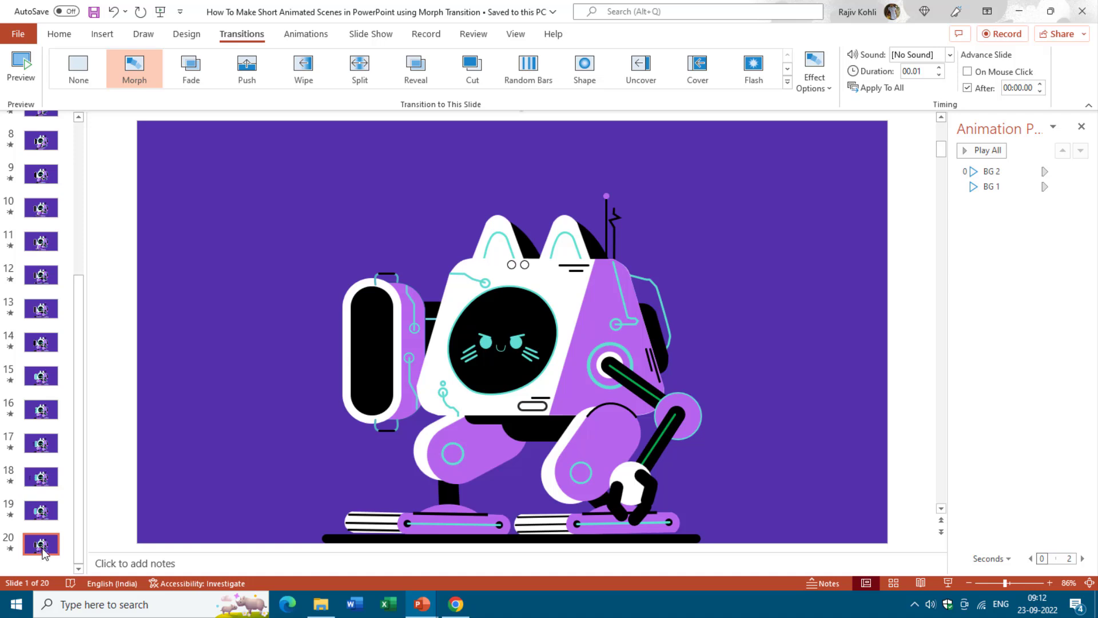
pyautogui.hotkey('ctrl', 'a')
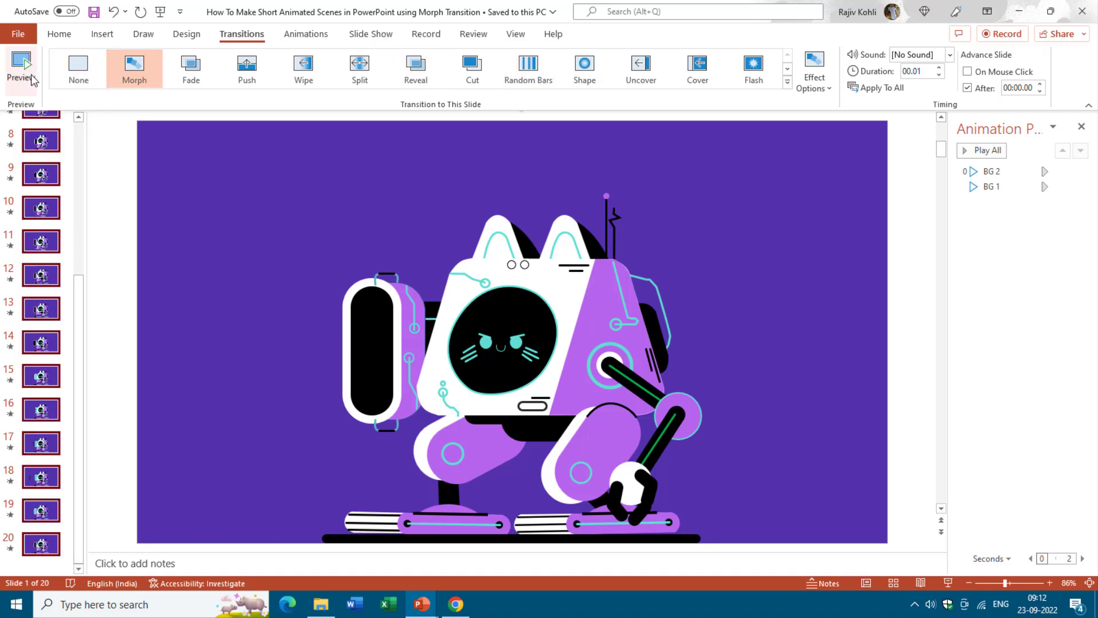
pyautogui.click(71, 74)
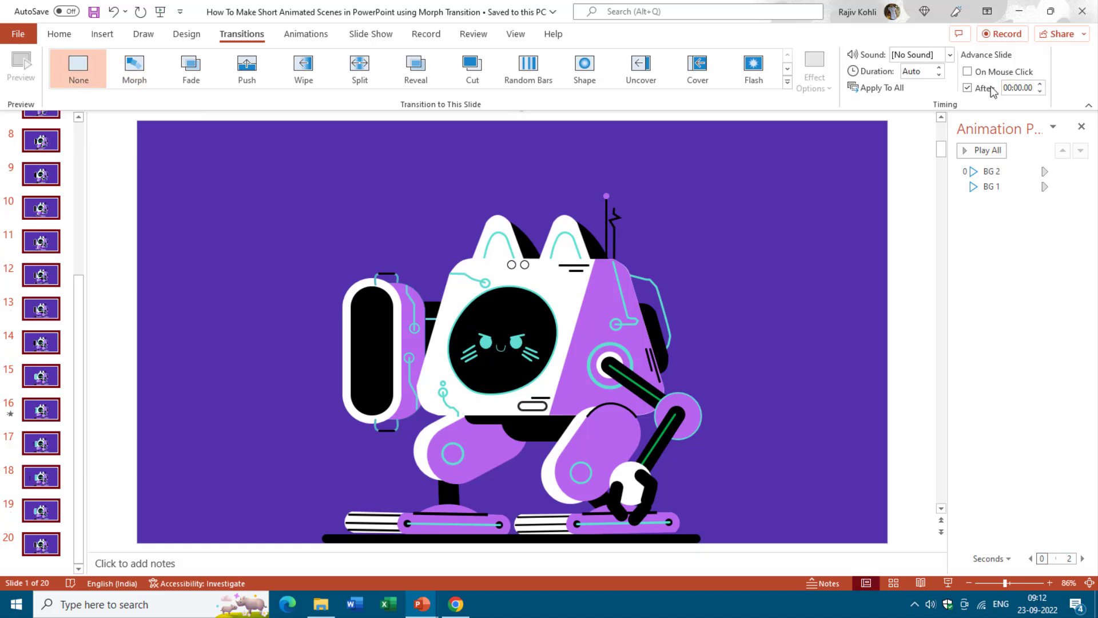
# Turn off On Mouse Click and set auto-advance After to 00:00.01, then select slide 1
pyautogui.click(969, 74)
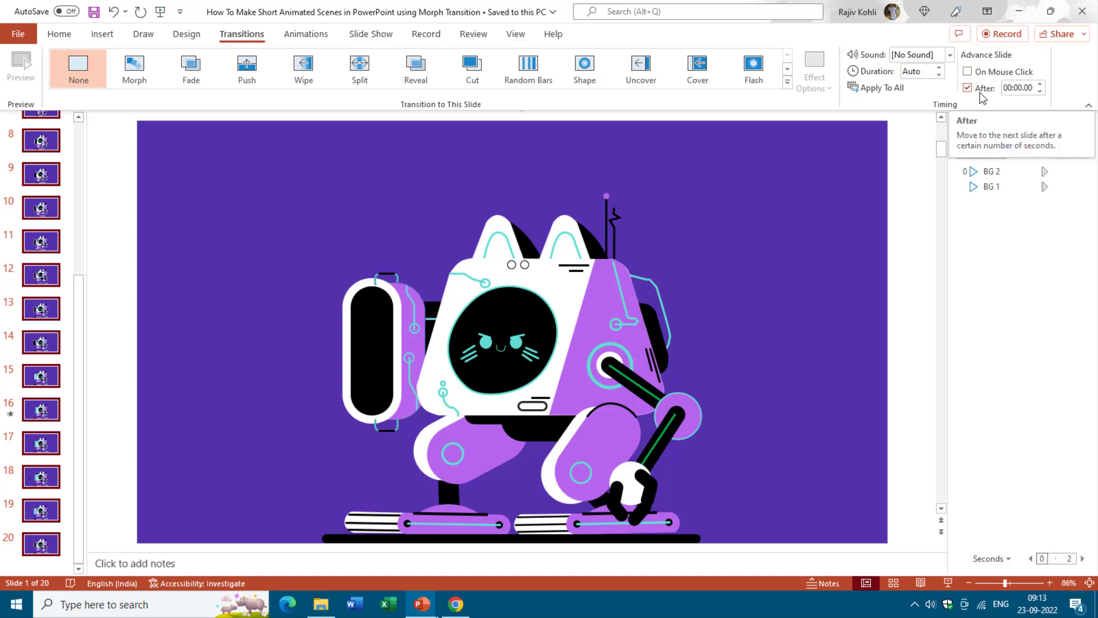
pyautogui.click(1021, 89)
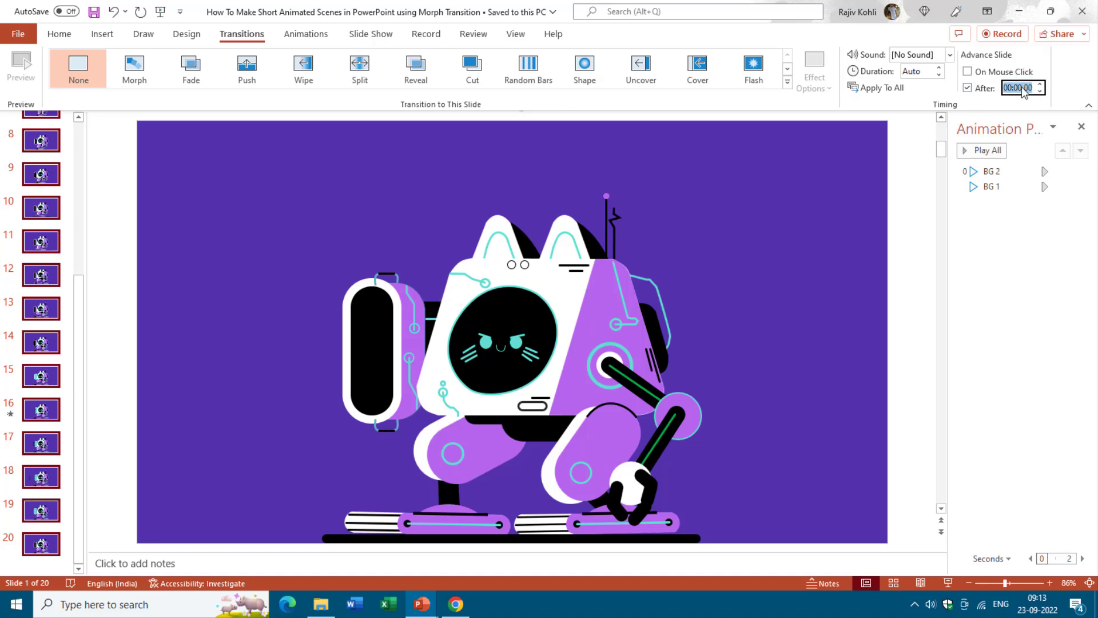
pyautogui.press('BackSpace')
pyautogui.write('.01')
pyautogui.press('Return')
pyautogui.scroll(5, 58, 286)
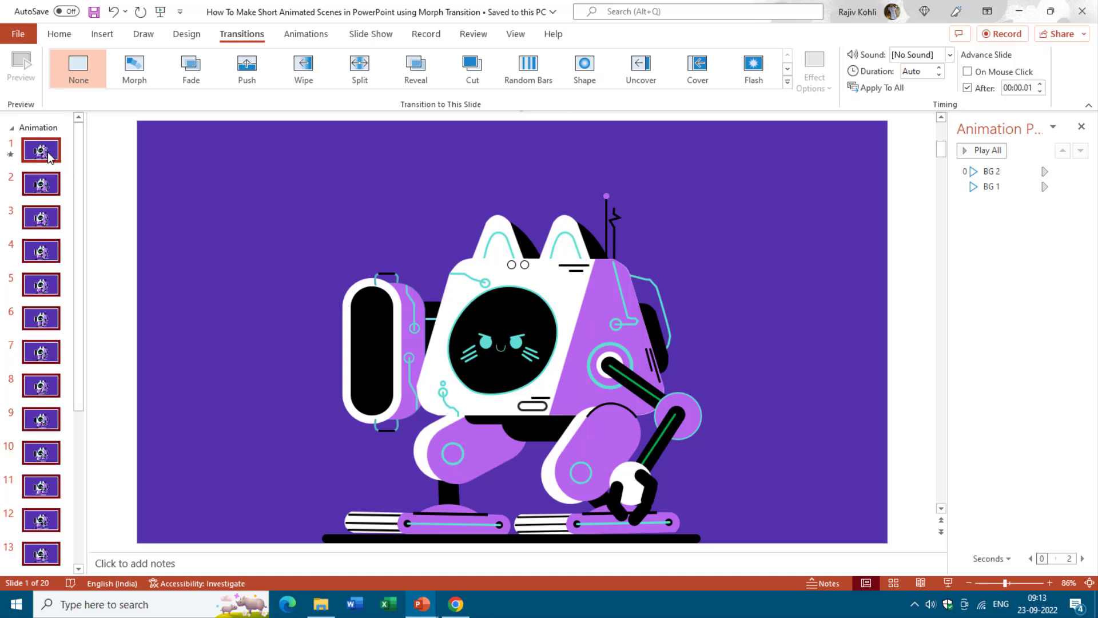
pyautogui.click(47, 152)
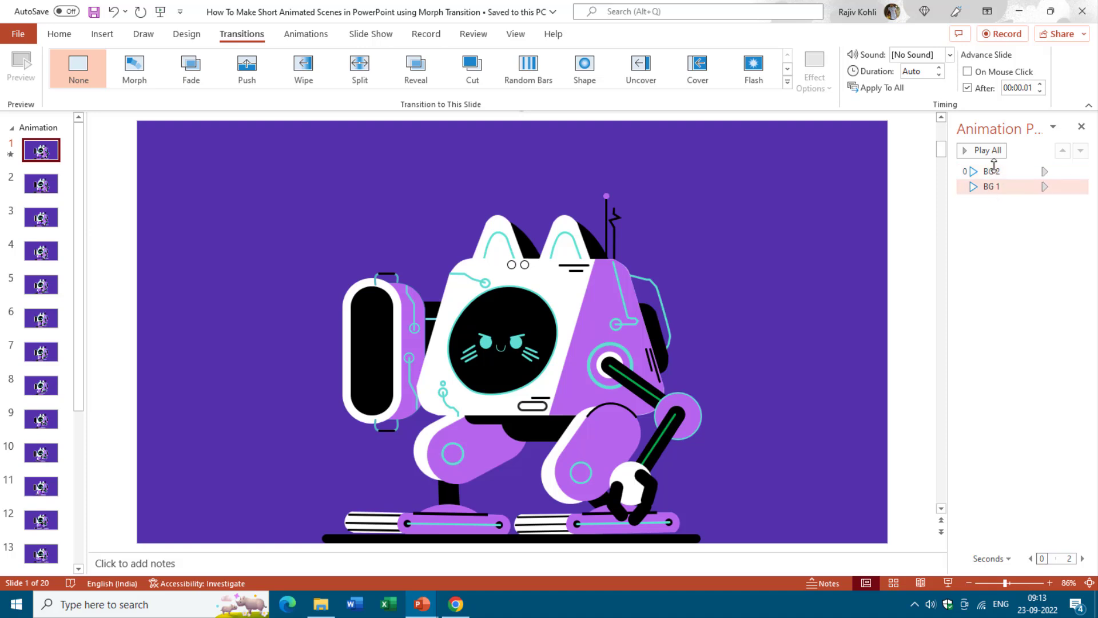
# List slide 1's objects in the Selection Pane and hide the BG 2 and BG 1 layers
pyautogui.click(59, 34)
pyautogui.click(938, 86)
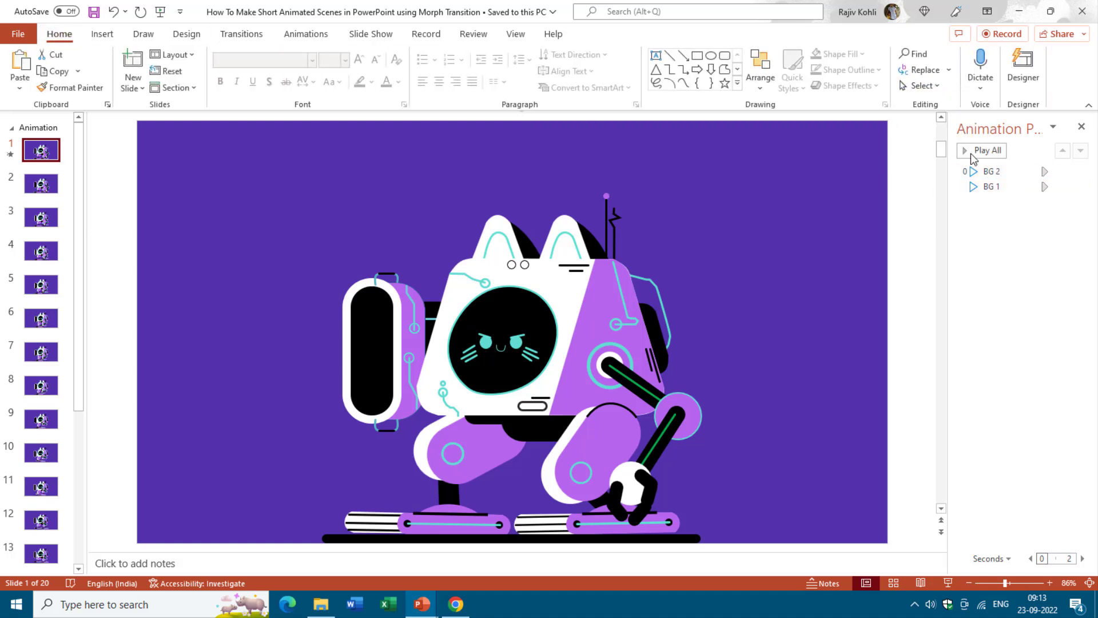
pyautogui.click(938, 143)
pyautogui.click(1023, 176)
pyautogui.click(1024, 193)
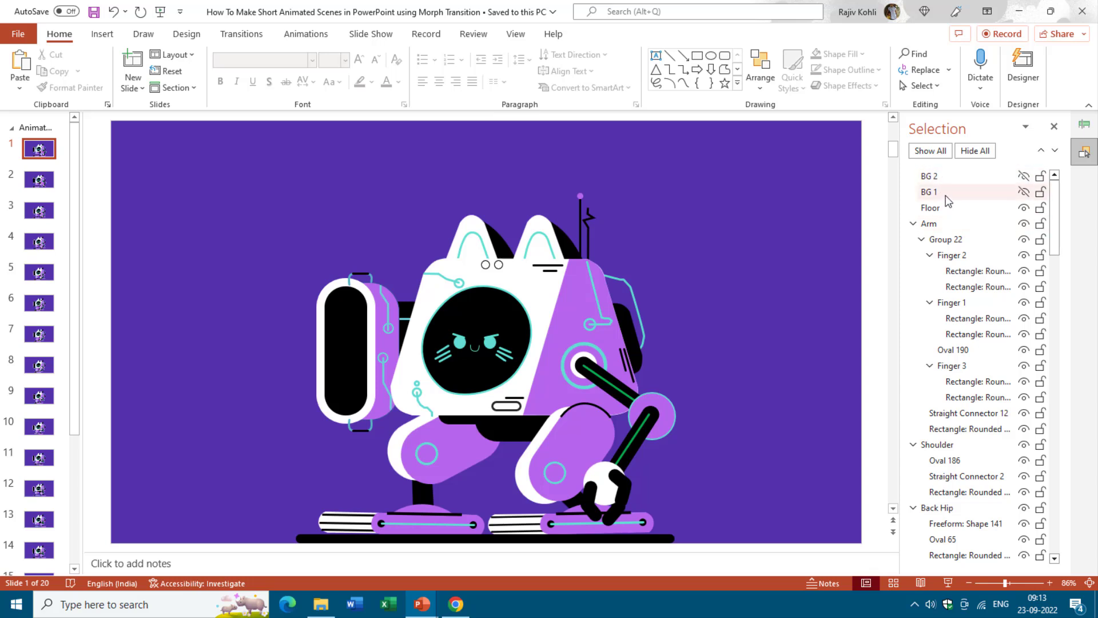